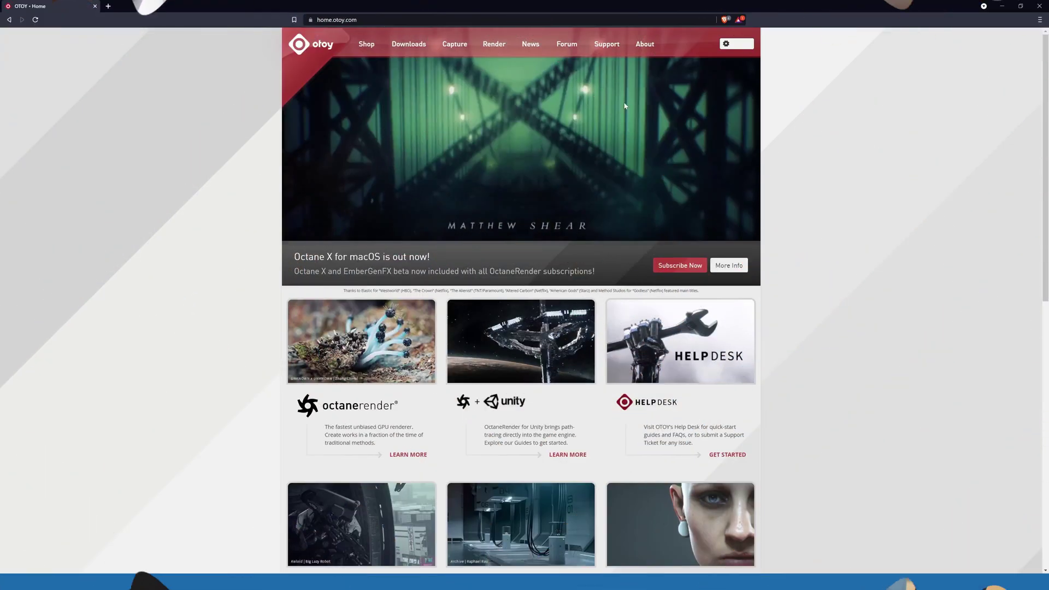
Filter OTOY downloads to Windows, version 2020.2.3, Enterprise Render Node.
left_click(408, 46)
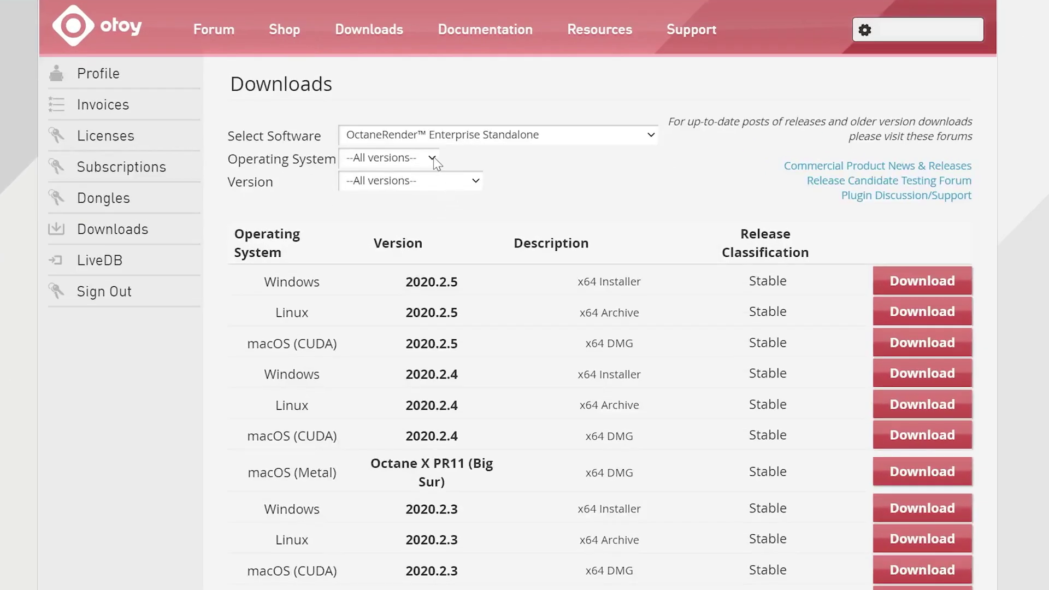
left_click(432, 158)
left_click(367, 192)
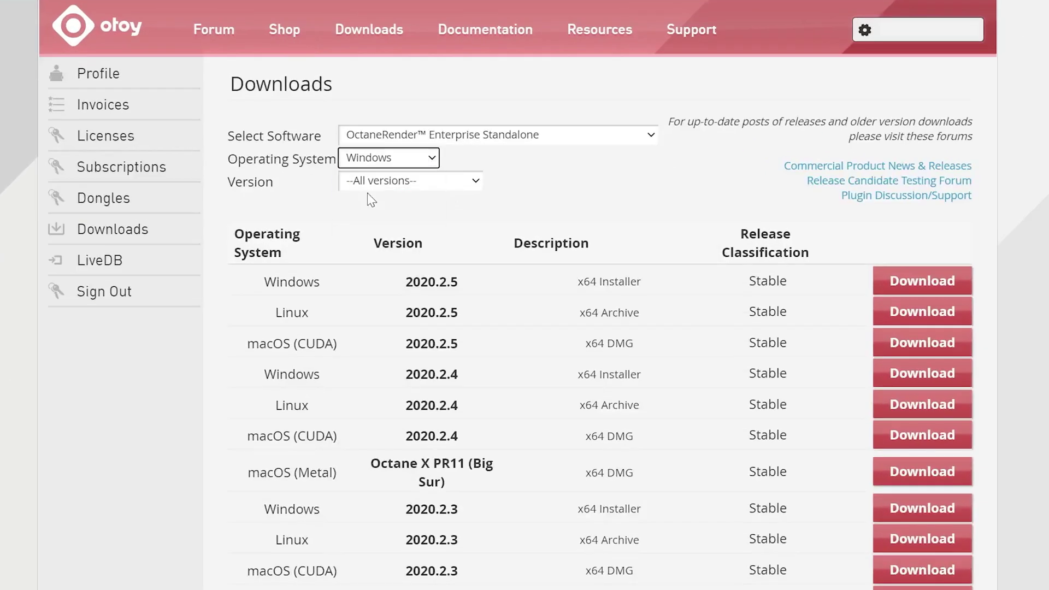
left_click(474, 182)
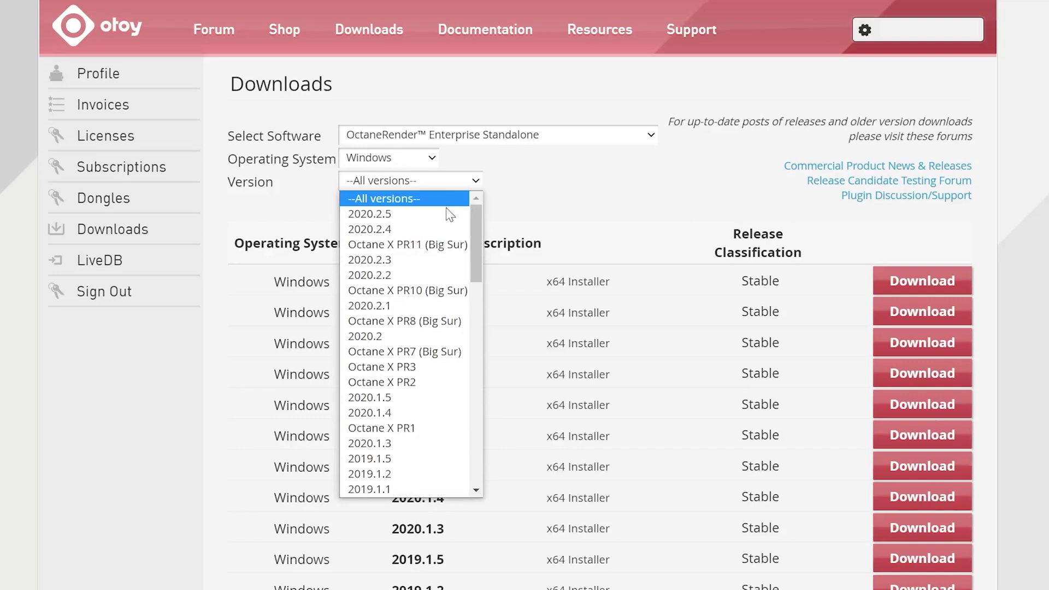
left_click(413, 262)
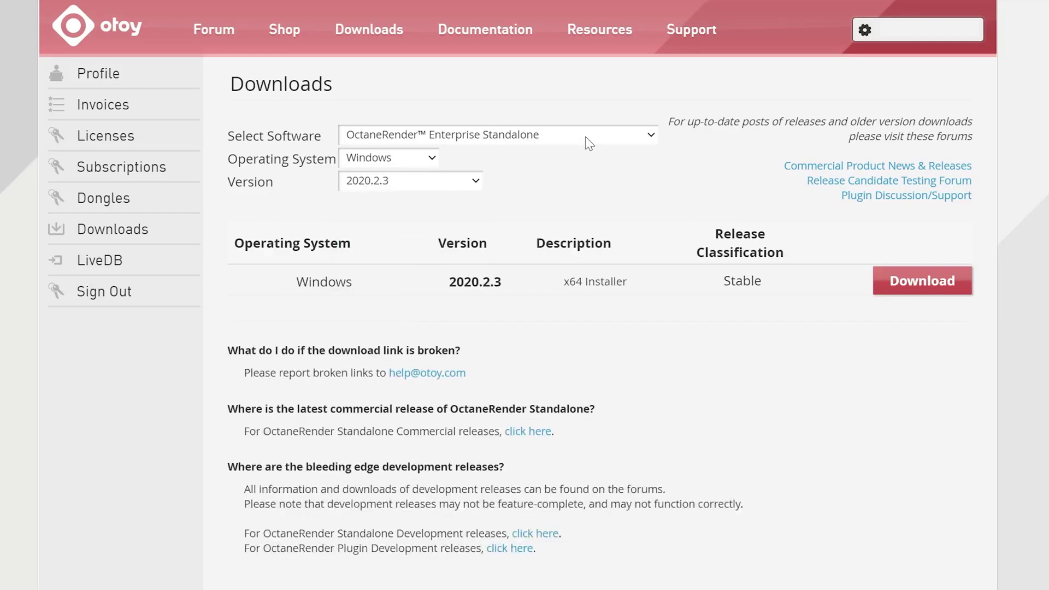
left_click(586, 137)
left_click(529, 183)
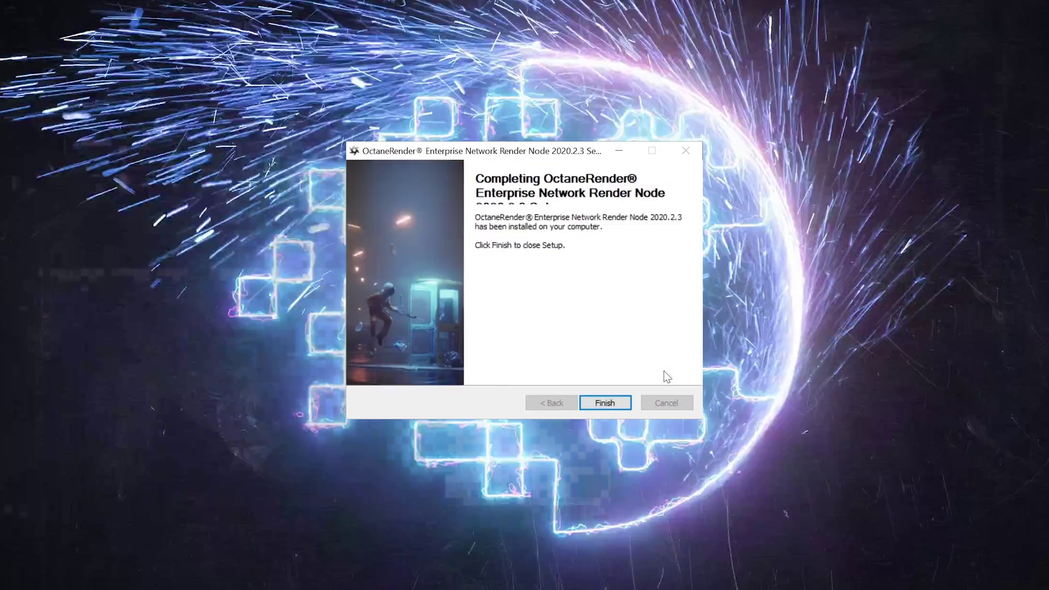
Close the installer and run _install_daemon from the OTOY Network Render Node 2020.2.3 folder.
left_click(605, 402)
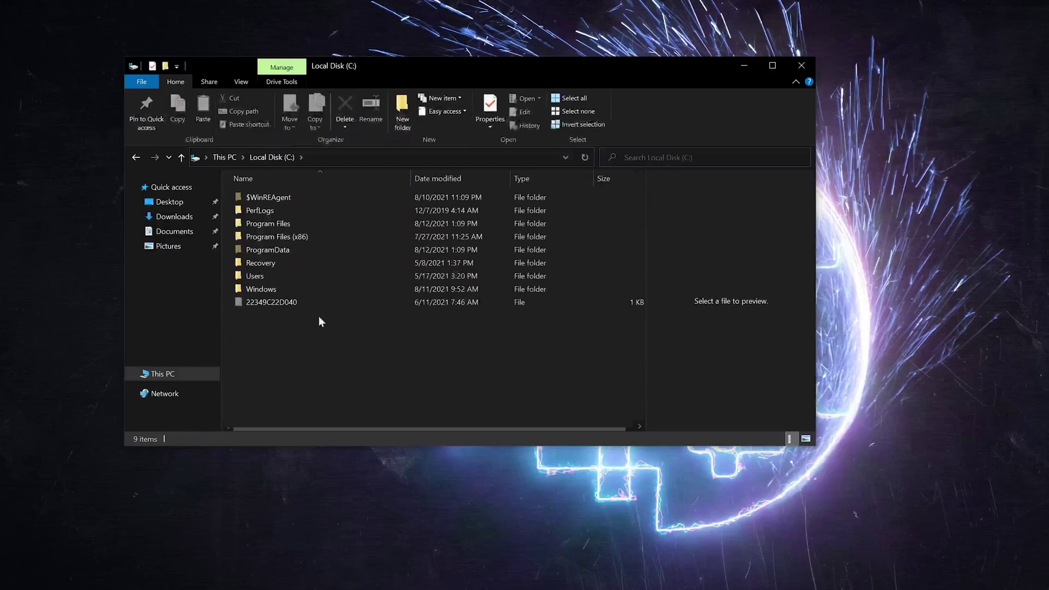
double_click(291, 224)
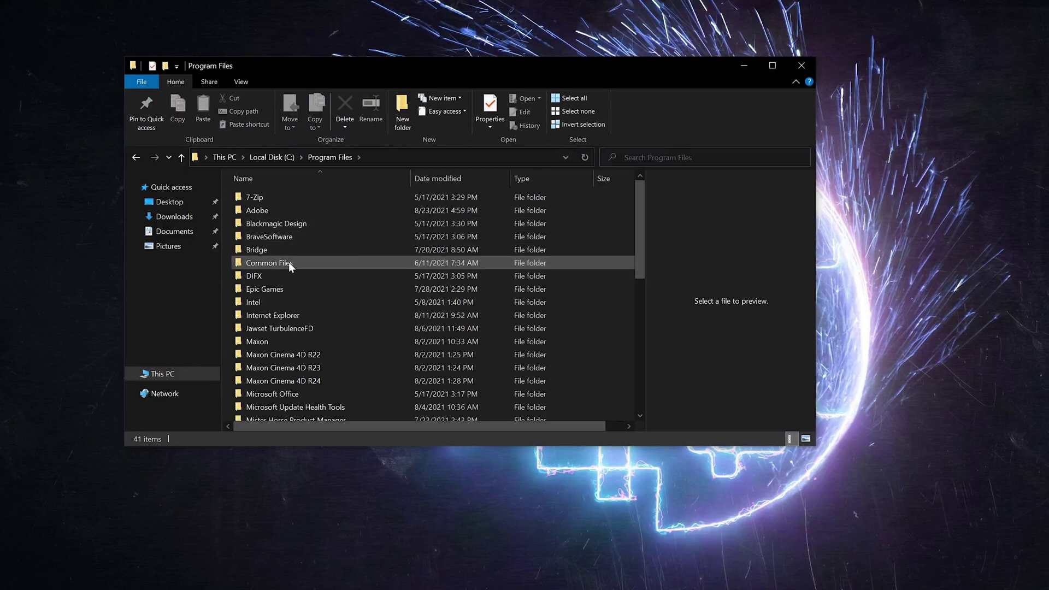
scroll(294, 309, "down", 2)
scroll(289, 327, "down", 3)
double_click(270, 358)
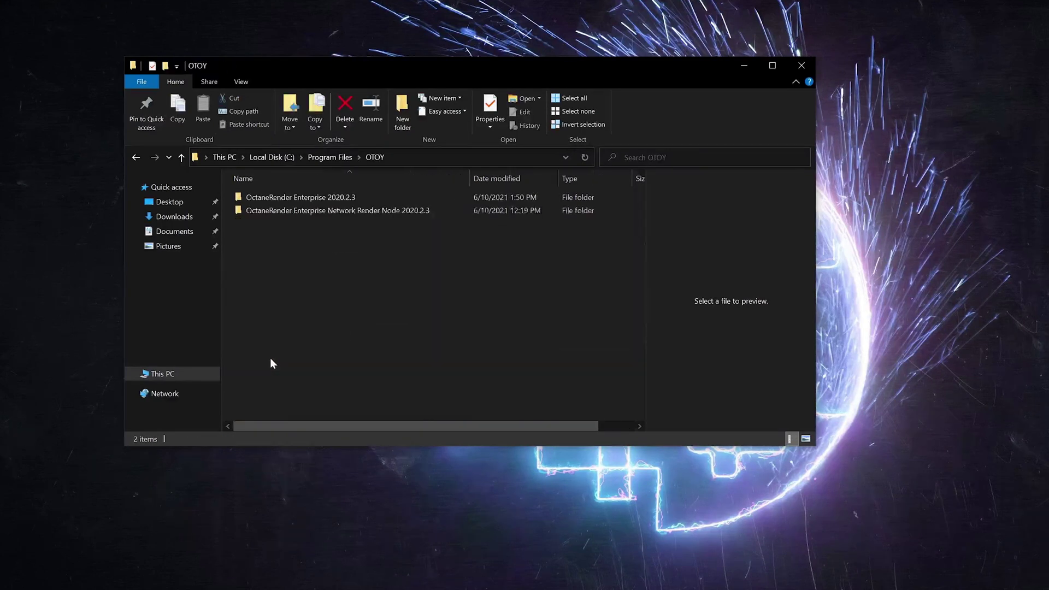
double_click(385, 212)
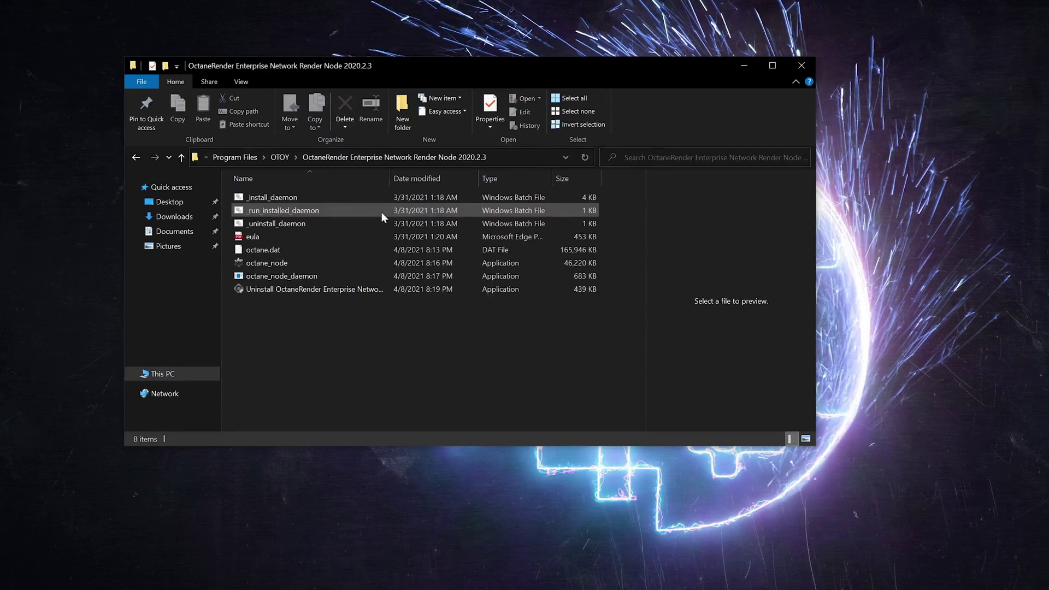
double_click(287, 200)
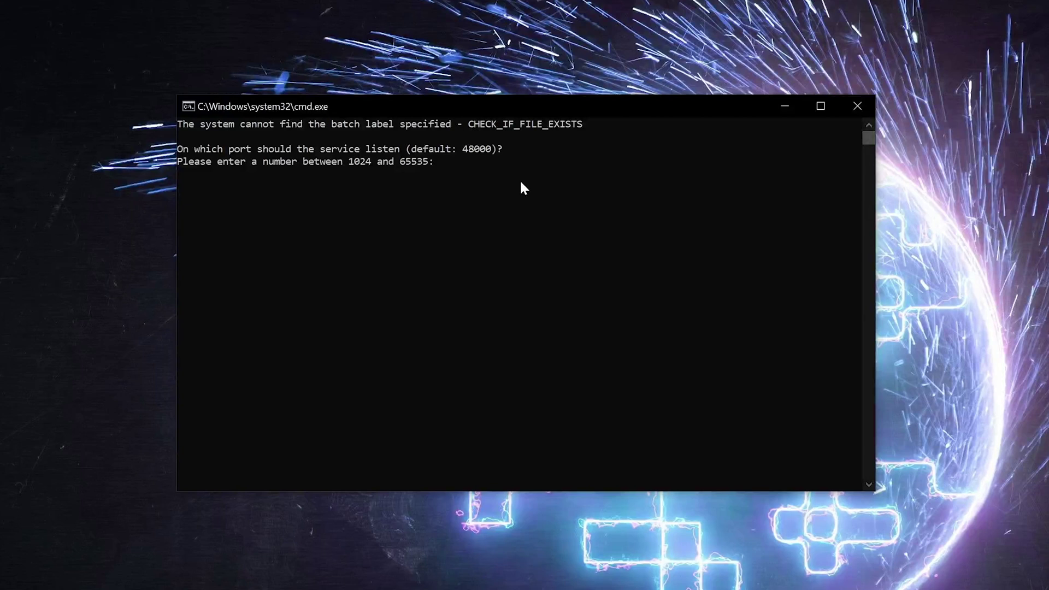
Install the daemon on port 48000, using all GPUs and 32 GB out-of-core textures.
type("4800")
type("0")
key("Return")
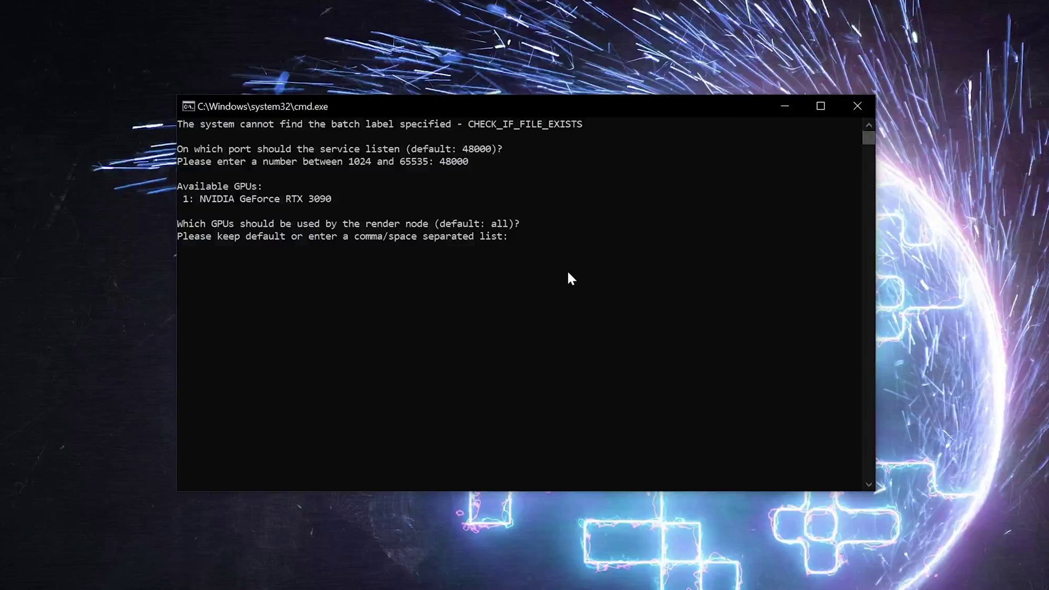
key("Return")
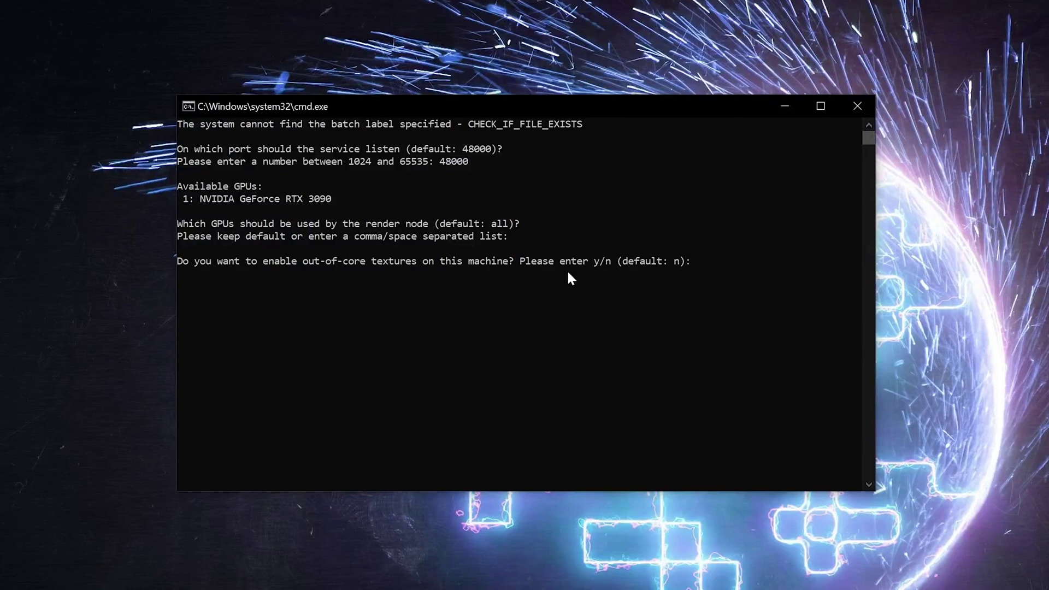
type("y")
key("Return")
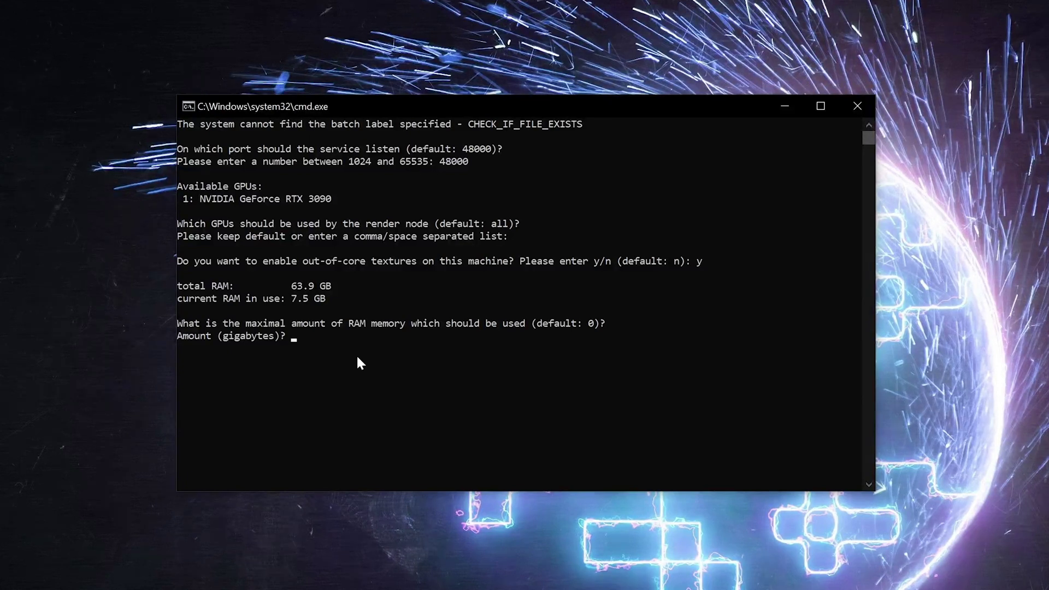
type("32")
key("Return")
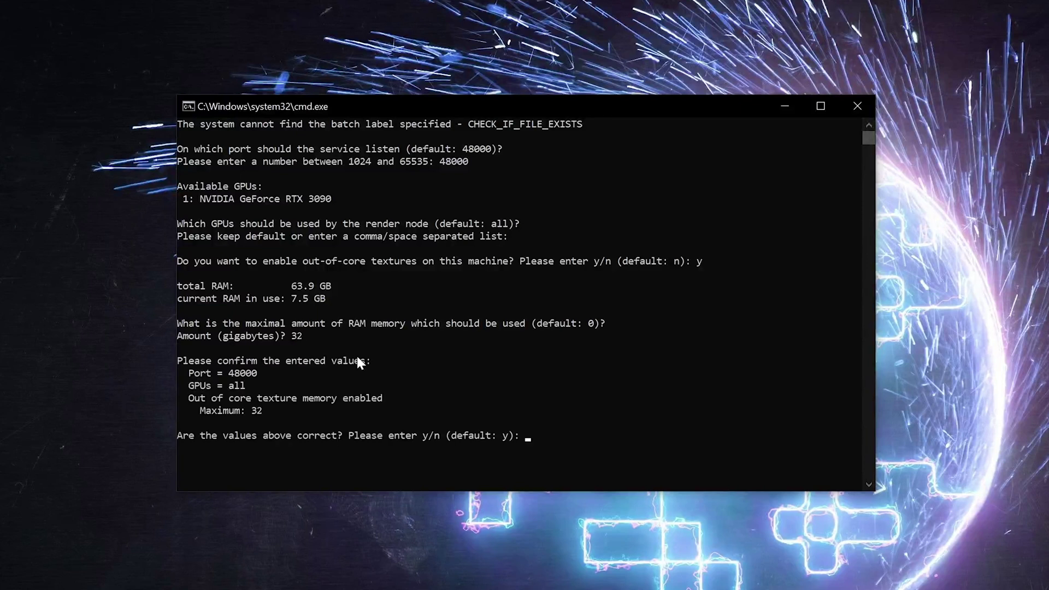
type("y")
key("Return")
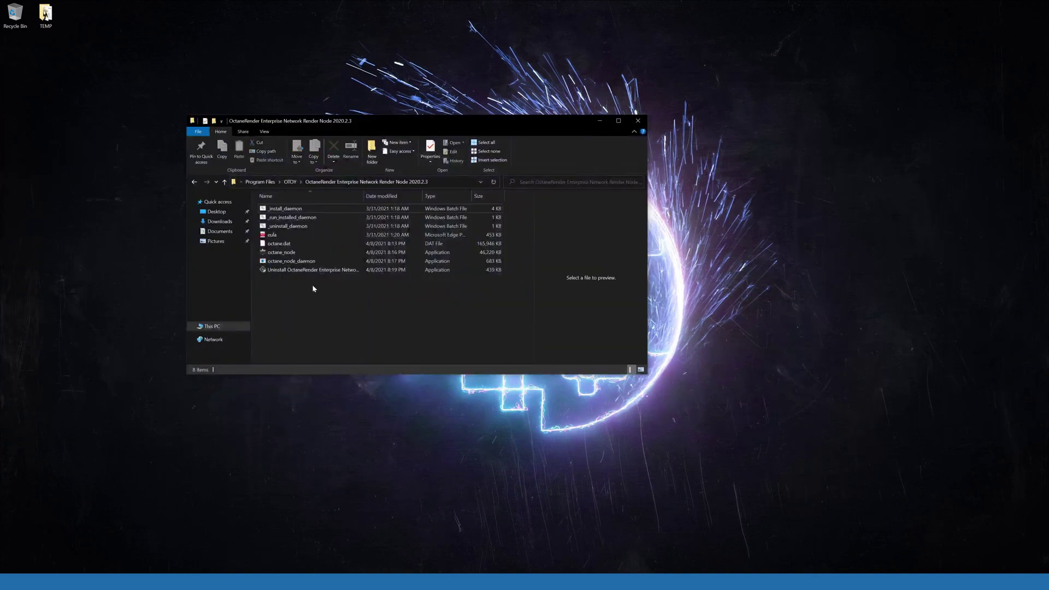
Create a desktop shortcut to _run_installed_daemon and center the daemon log window.
left_click(314, 218)
right_click(314, 219)
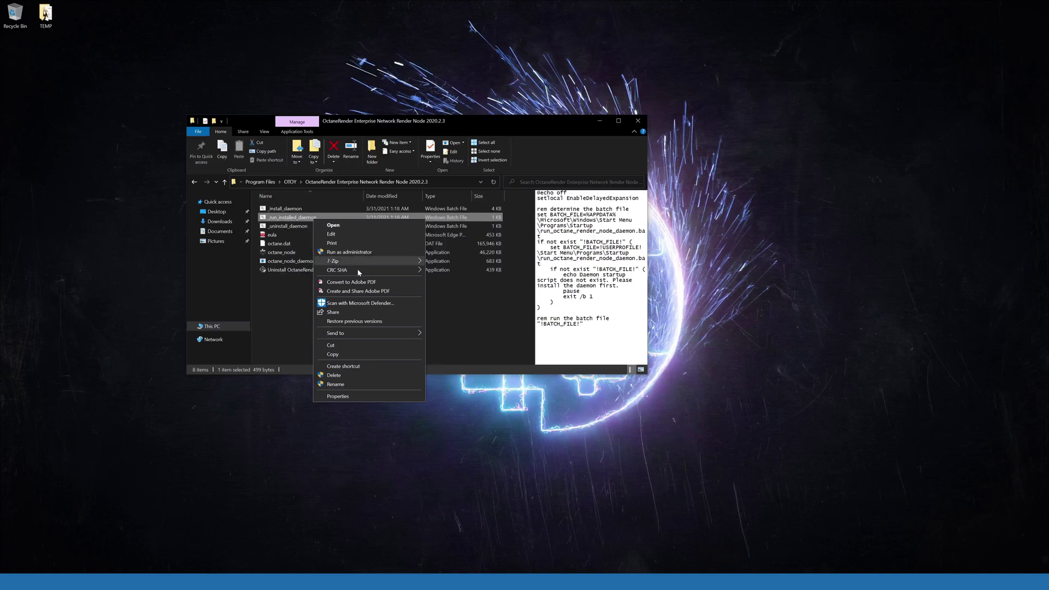
left_click(343, 366)
left_click(556, 292)
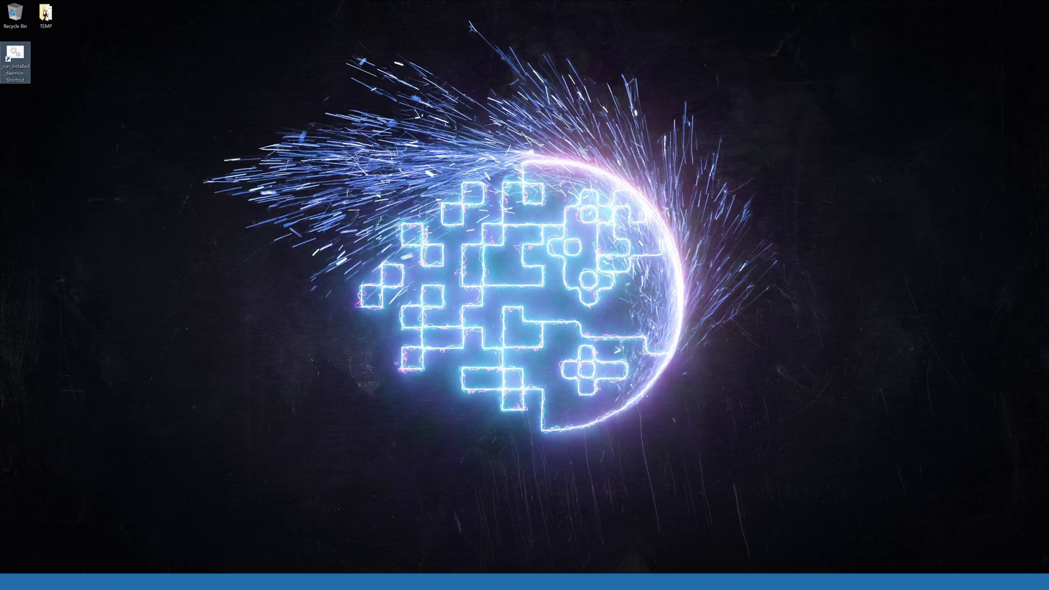
left_click_drag(260, 49, 461, 116)
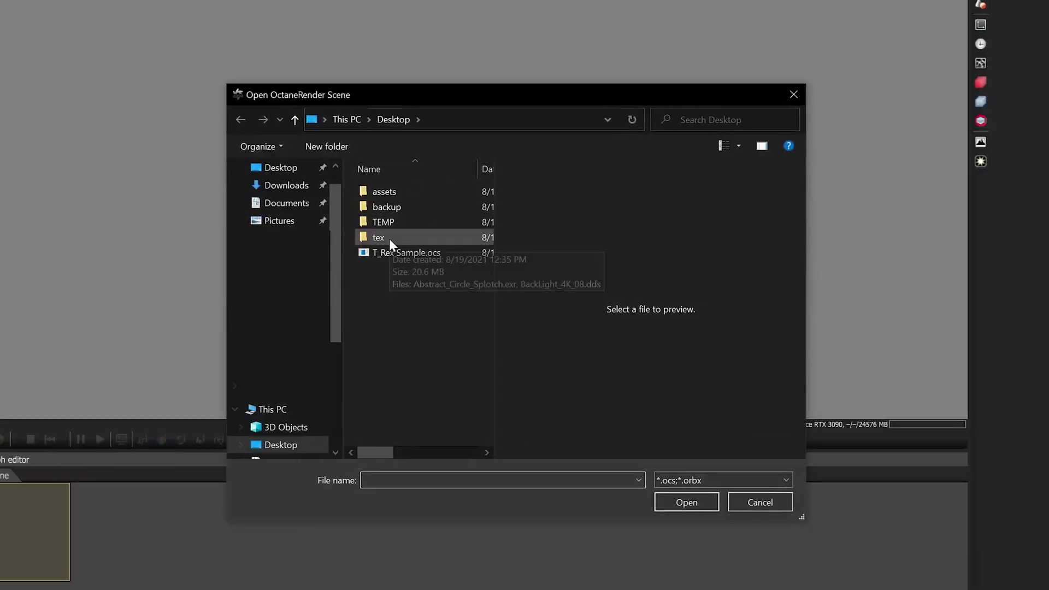
Open the T_Rex Sample.ocs scene and turn on network rendering in Preferences.
left_click(494, 305)
left_click(780, 555)
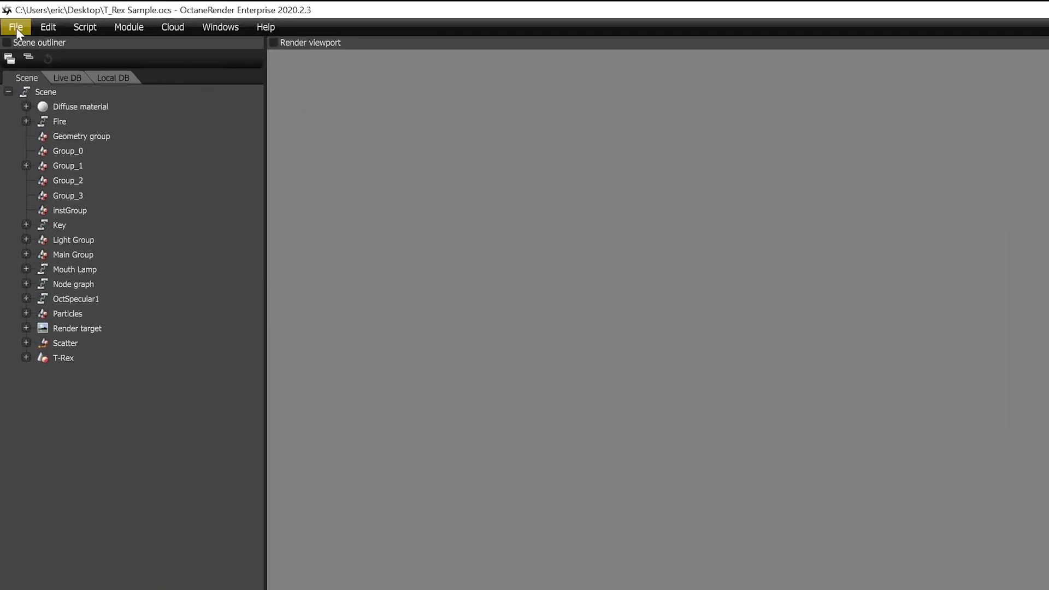
left_click(10, 14)
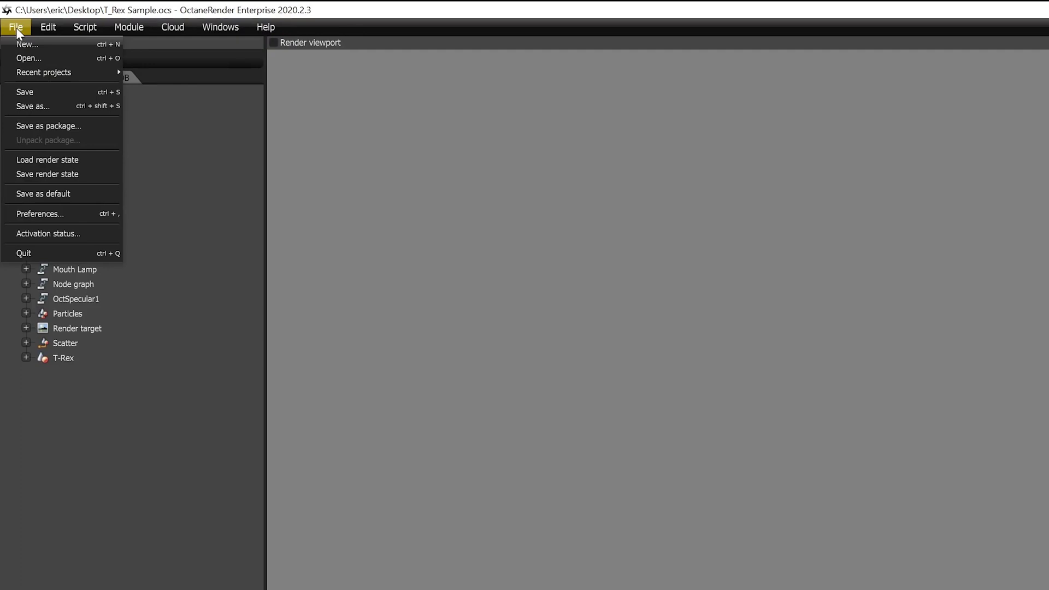
left_click(90, 216)
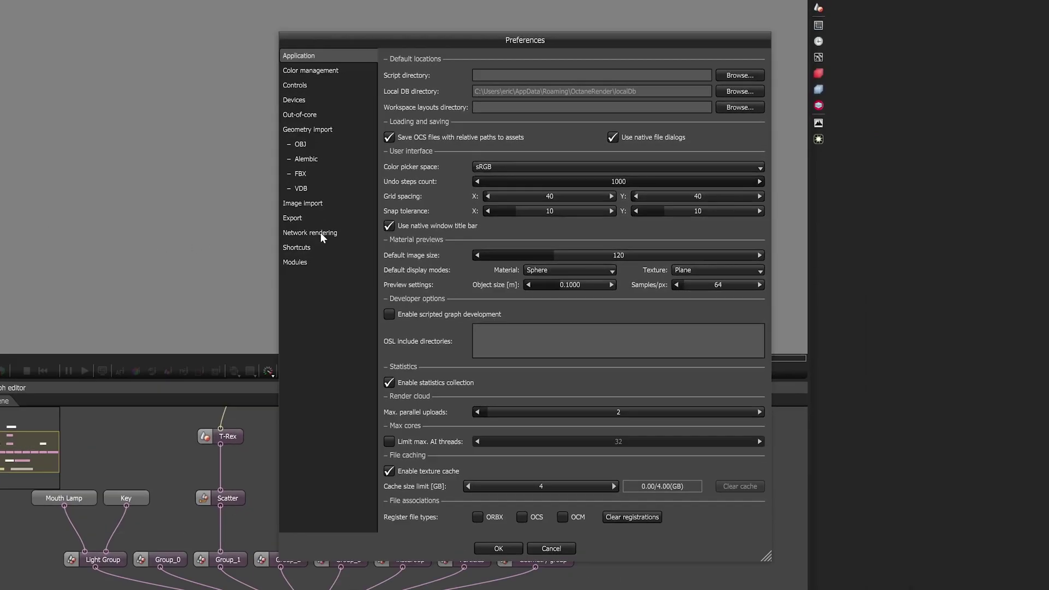
left_click(322, 234)
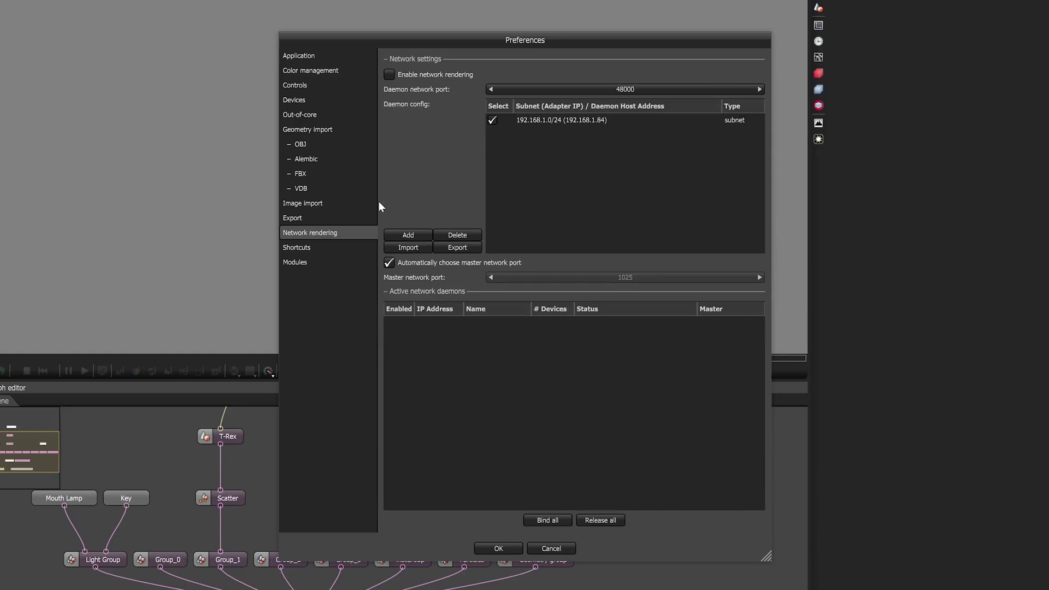
left_click(389, 74)
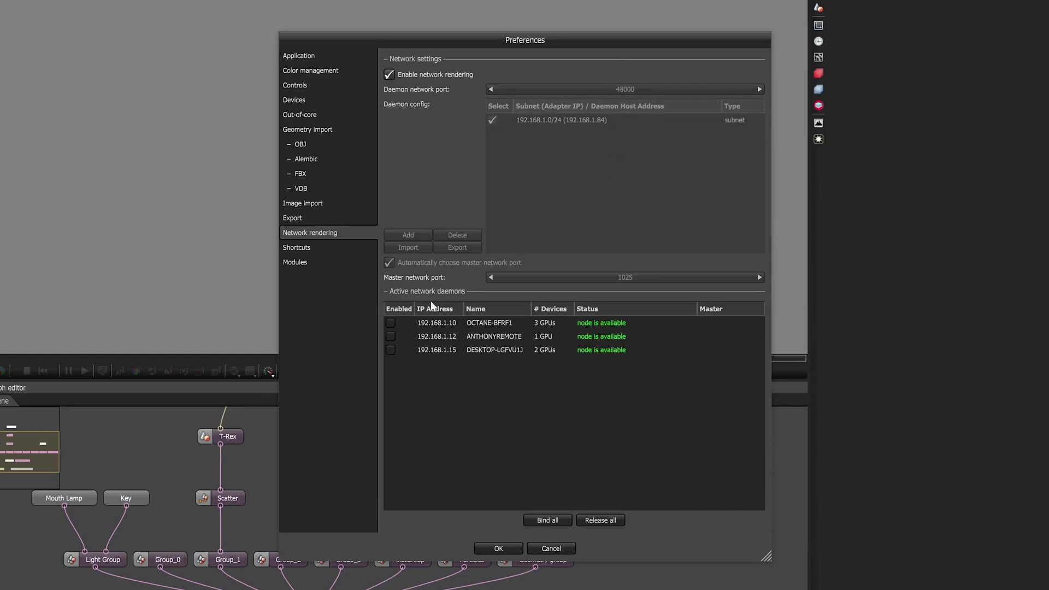
Enable all three render nodes, apply the settings, and select the Render target node.
left_click(389, 323)
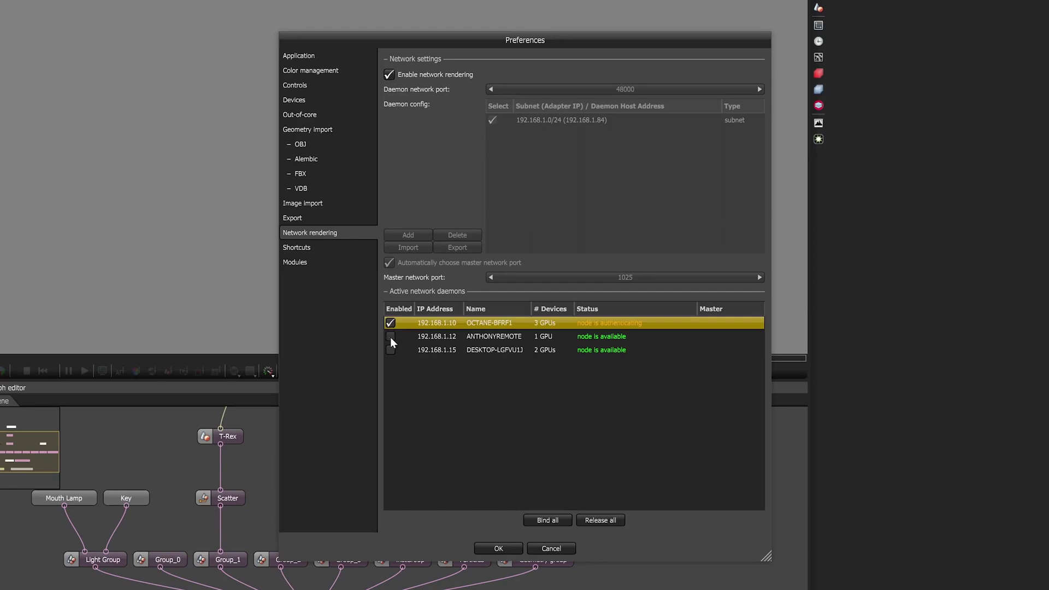
left_click(390, 336)
left_click(390, 350)
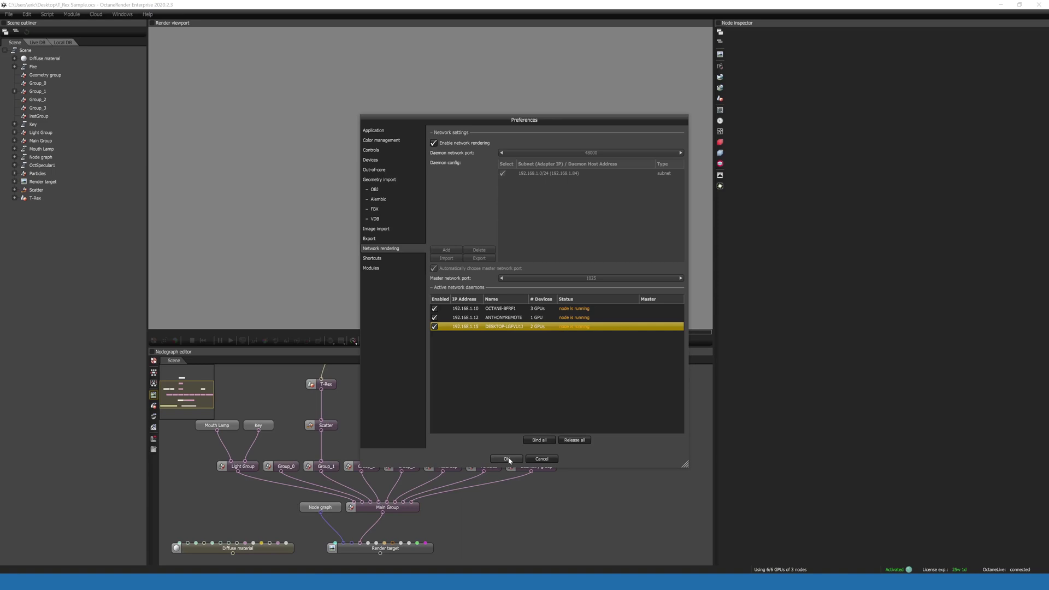
left_click(506, 459)
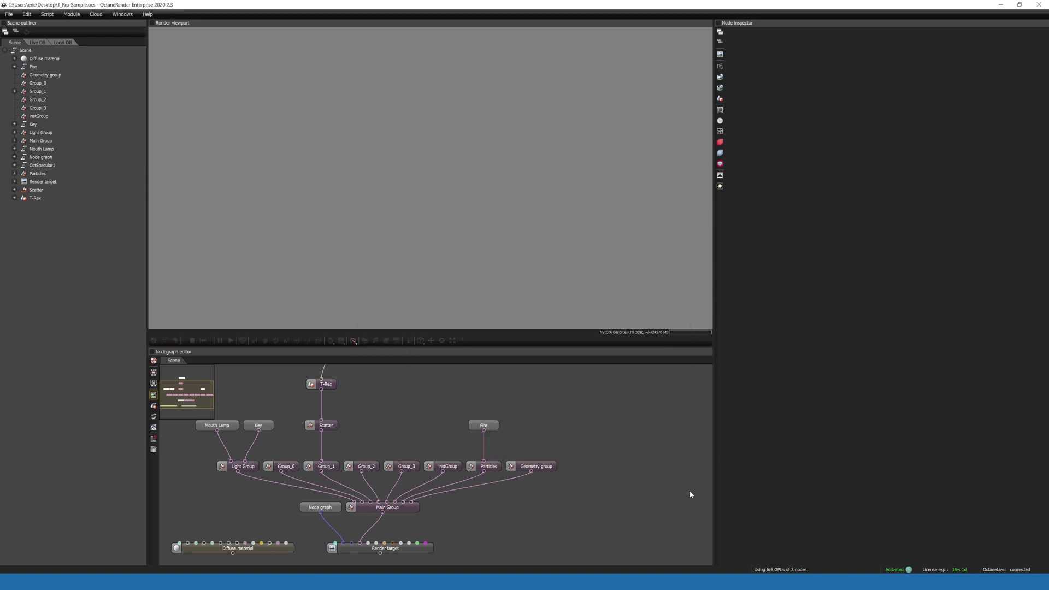
left_click(469, 503)
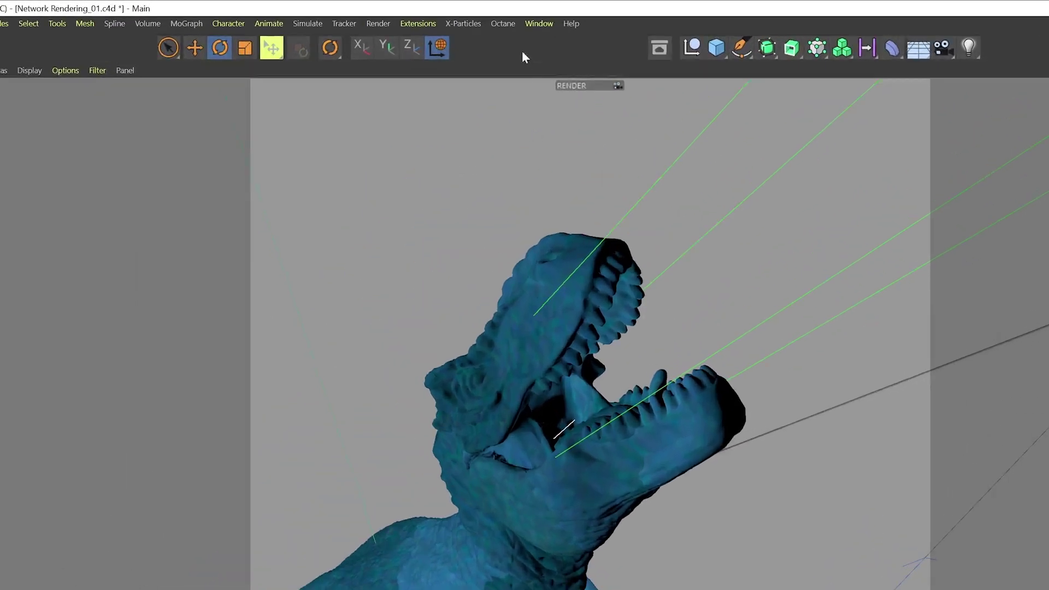
Open the Octane Live Viewer and dock it beside the viewport.
left_click(503, 23)
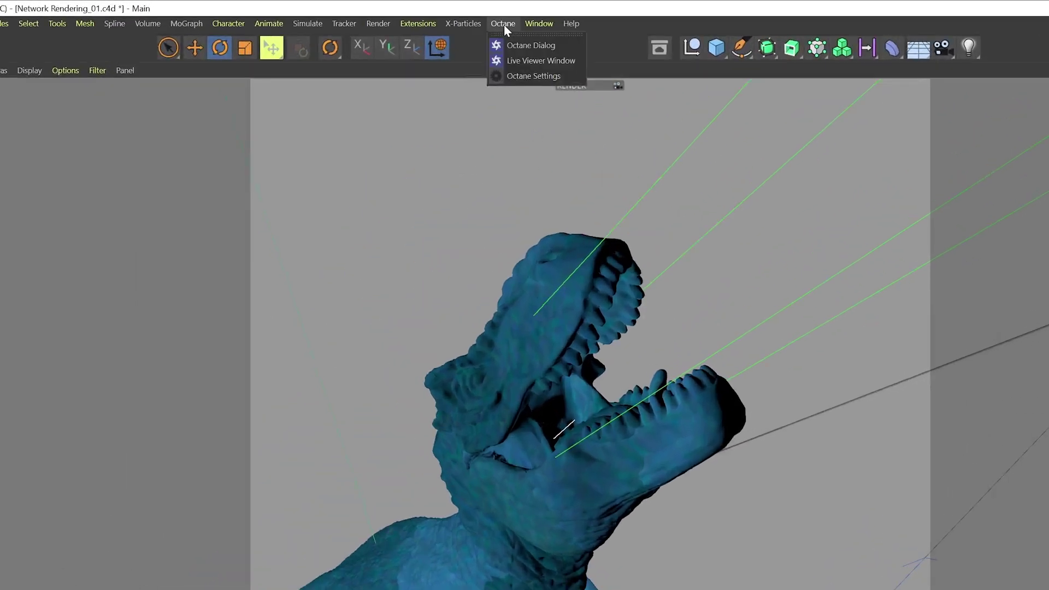
left_click(548, 60)
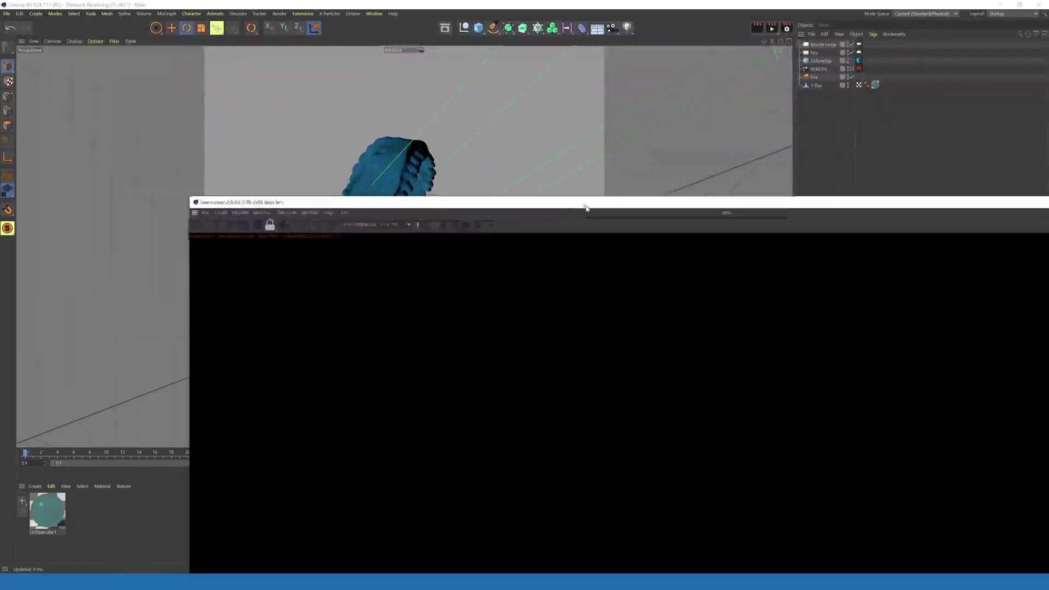
left_click_drag(198, 216, 744, 144)
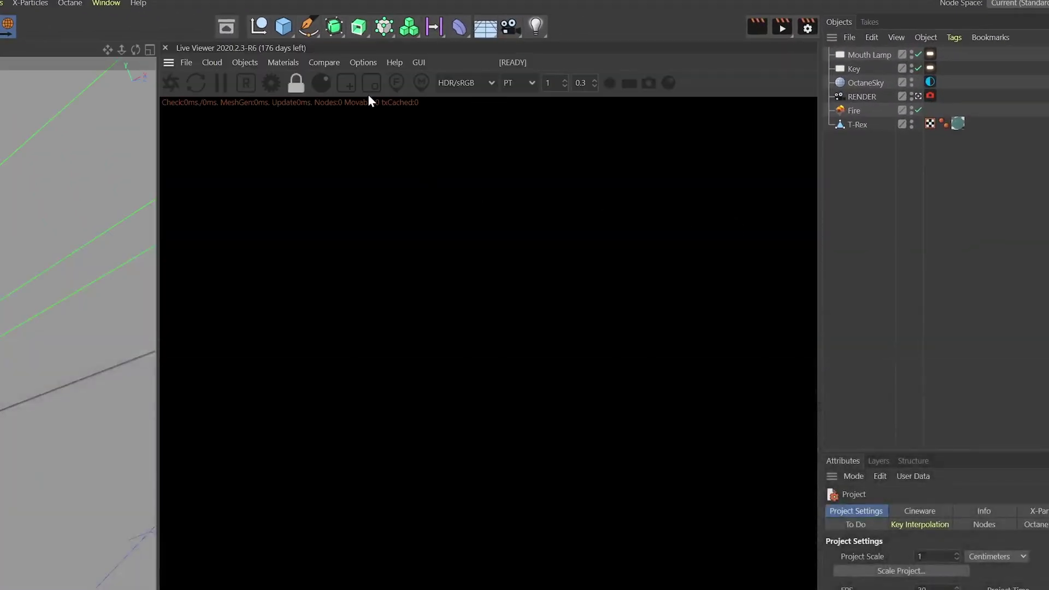
Enable Live Viewer network rendering with all three render nodes, then start the live render.
left_click(363, 62)
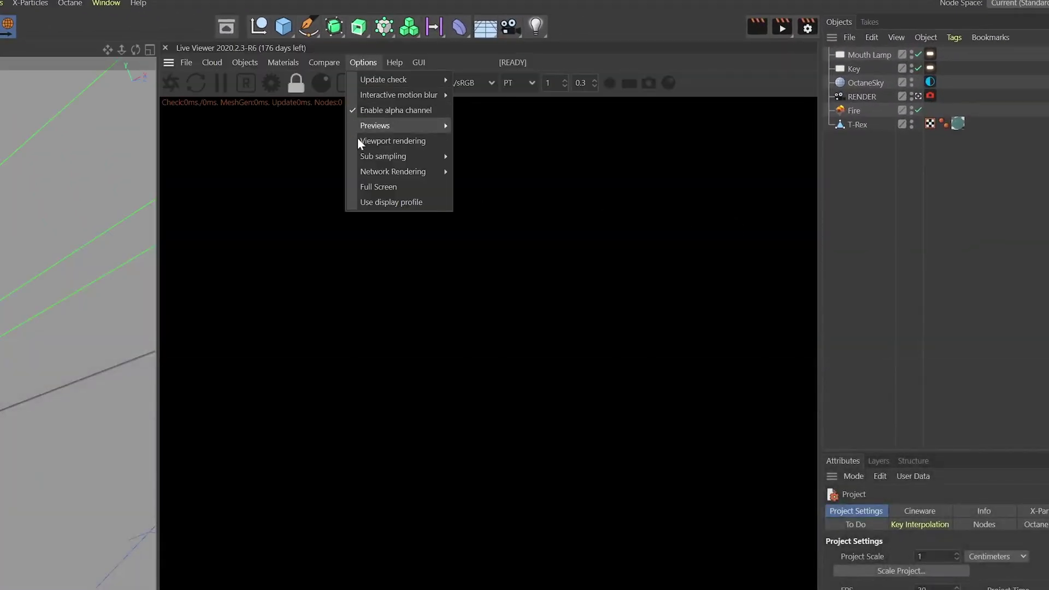
mouse_move(405, 173)
left_click(481, 188)
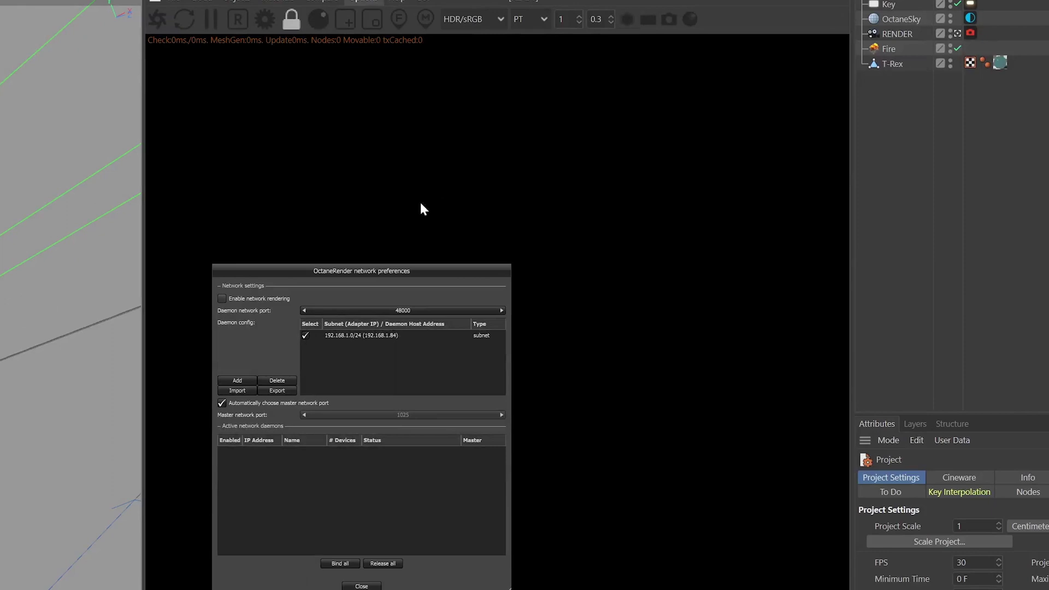
left_click_drag(383, 317, 495, 250)
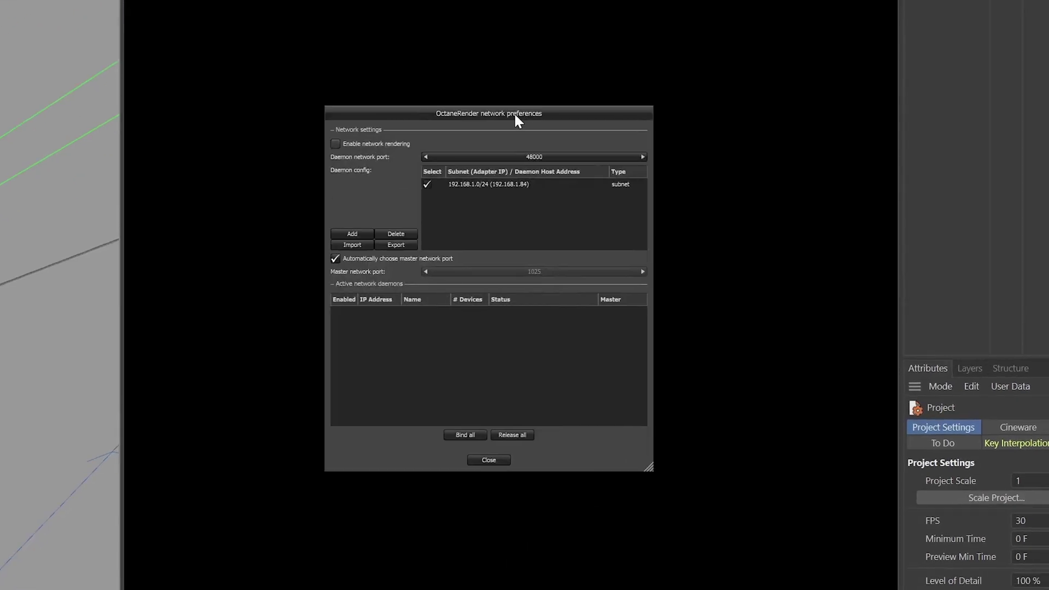
left_click(335, 144)
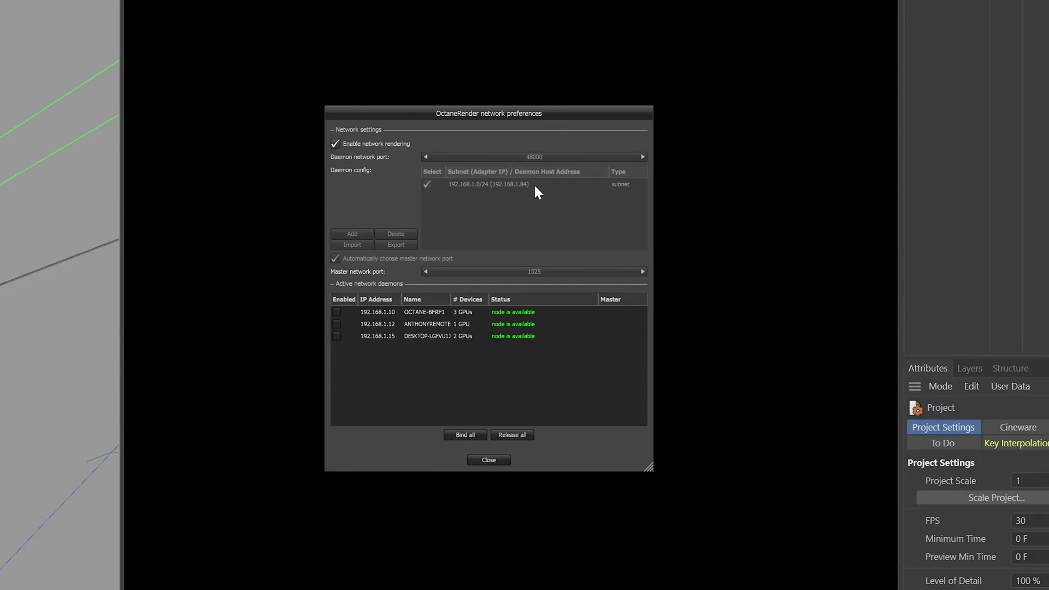
left_click(336, 312)
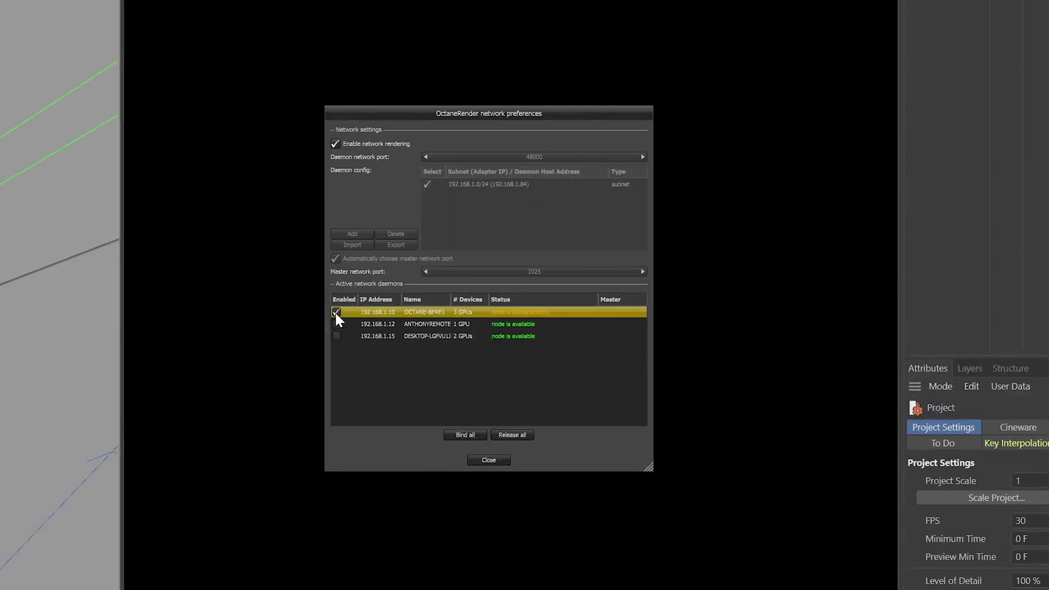
left_click(336, 324)
left_click(337, 336)
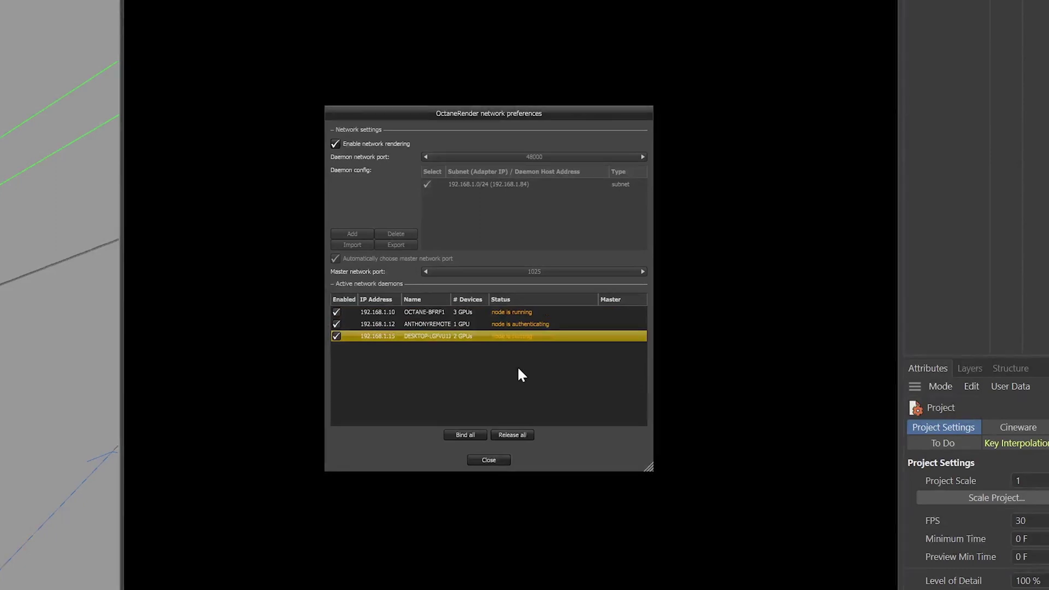
left_click(500, 460)
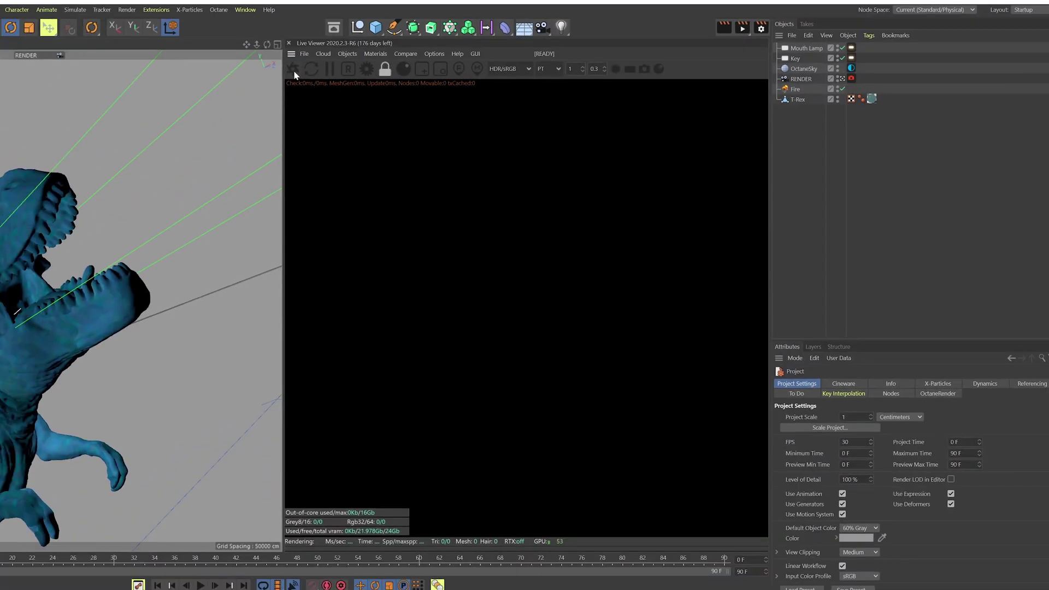
left_click(294, 71)
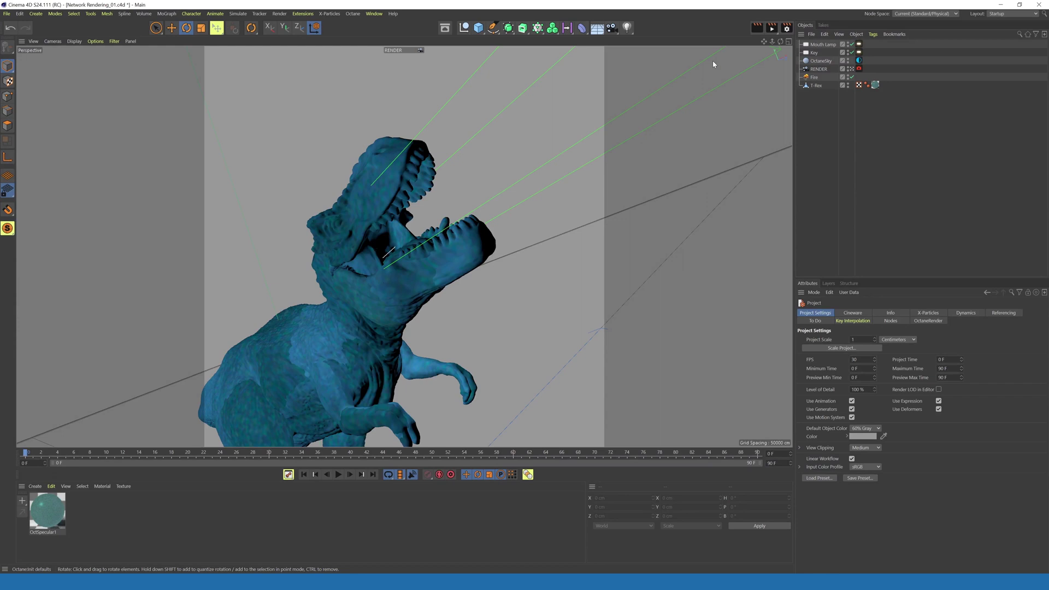
Enable all three render nodes in the Octane Renderer's Network Preferences.
left_click(787, 29)
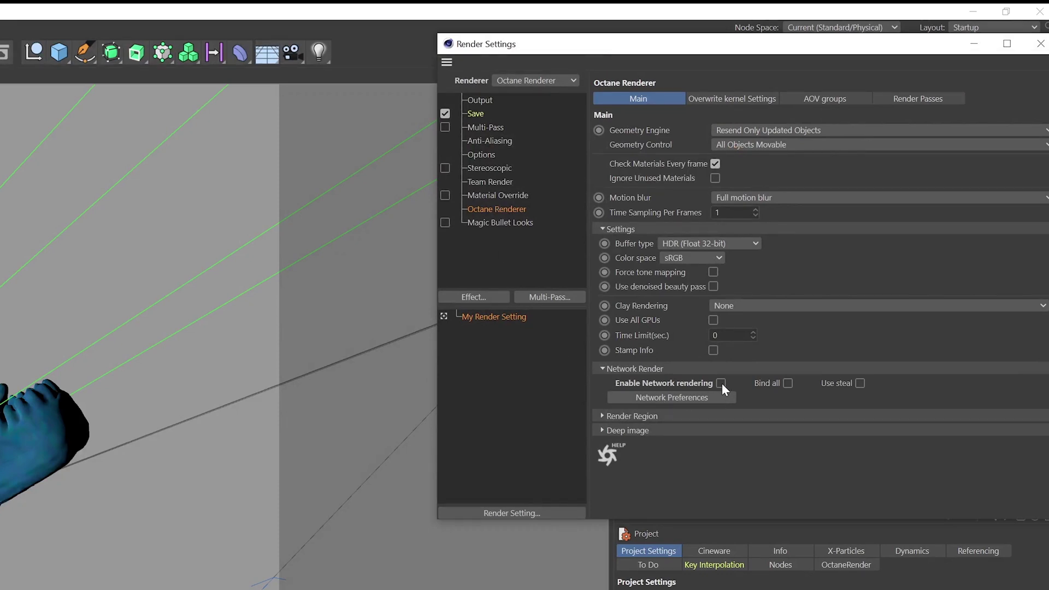
left_click(697, 397)
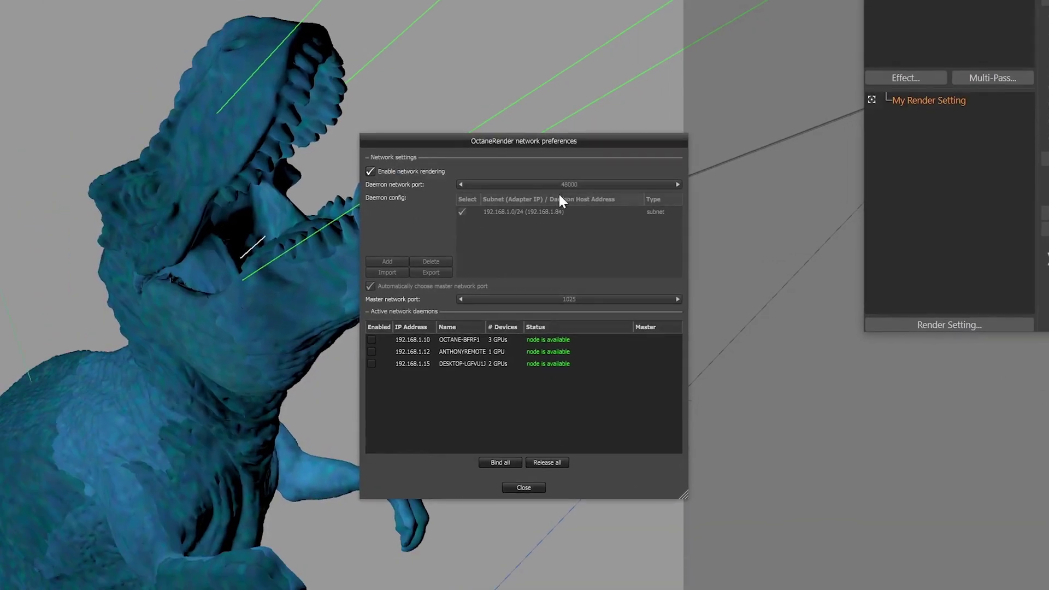
left_click(371, 340)
left_click(371, 352)
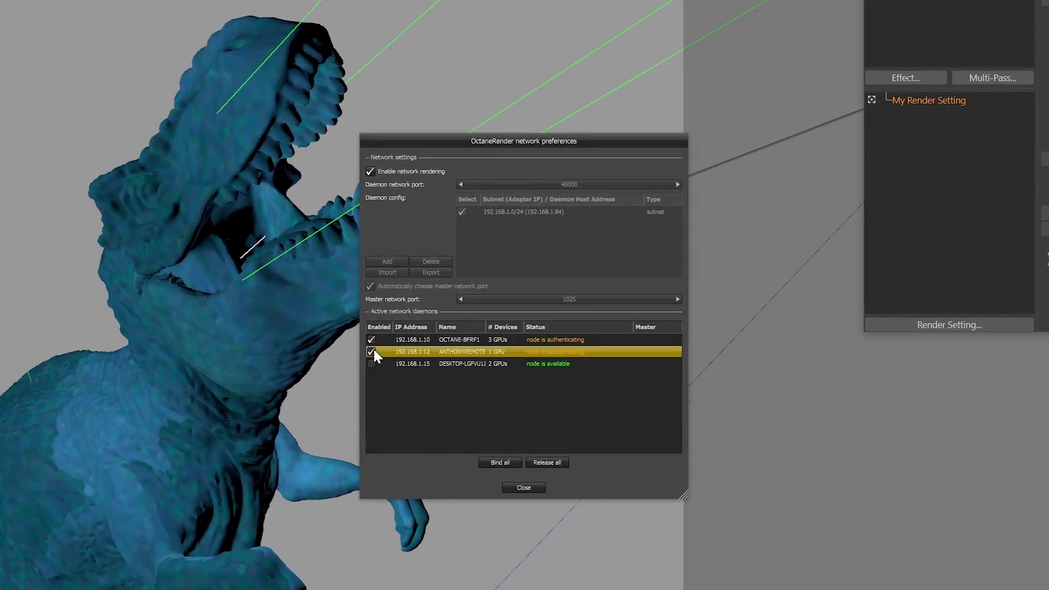
left_click(371, 363)
left_click(523, 488)
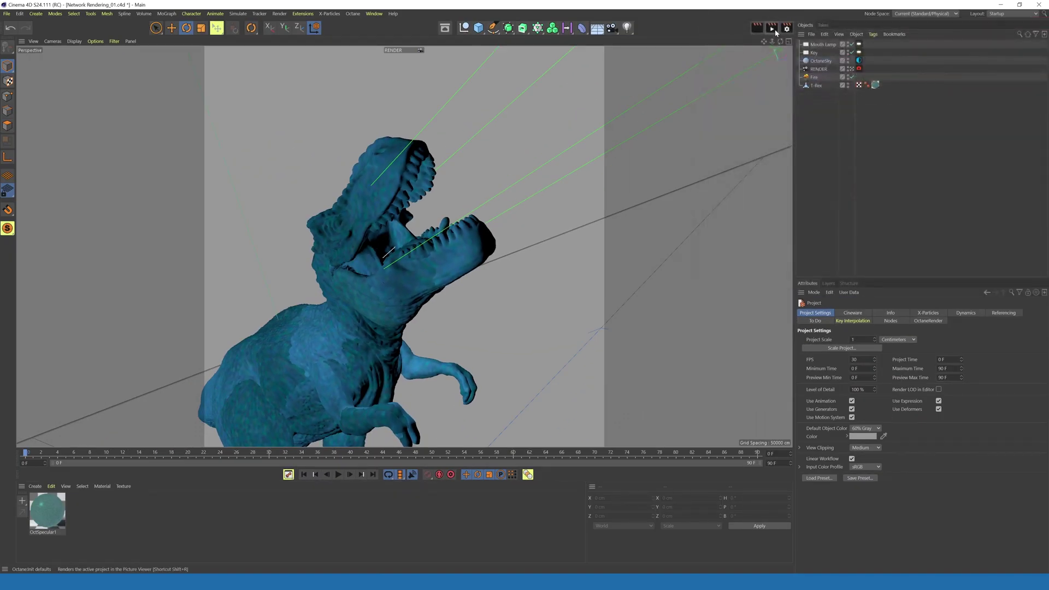
Render the T-Rex to the Picture Viewer and maximize its window to full screen.
left_click(771, 27)
left_click_drag(696, 53, 529, 1)
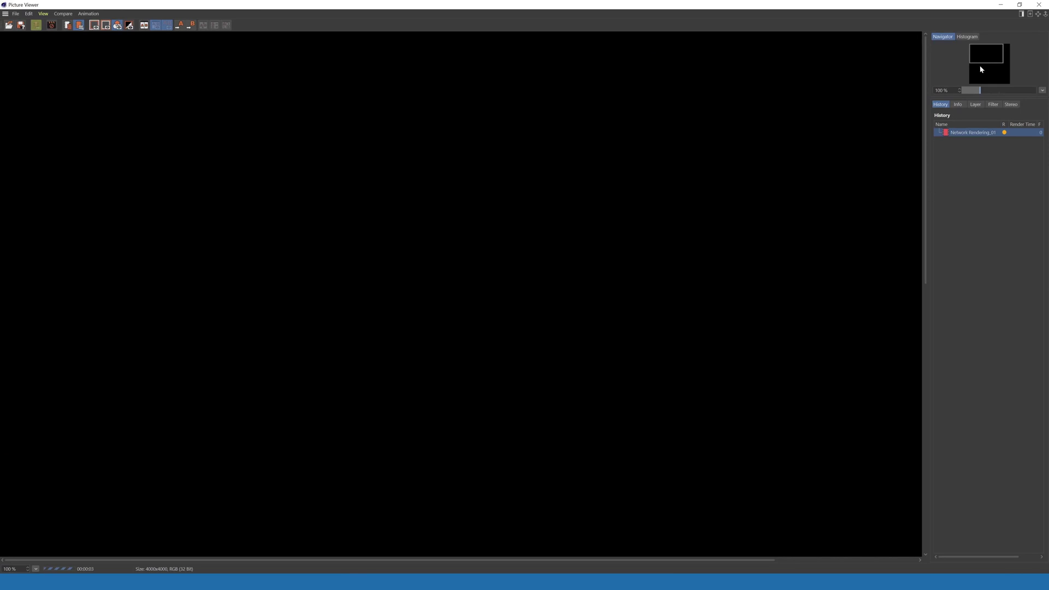
scroll(981, 70, "down", 5)
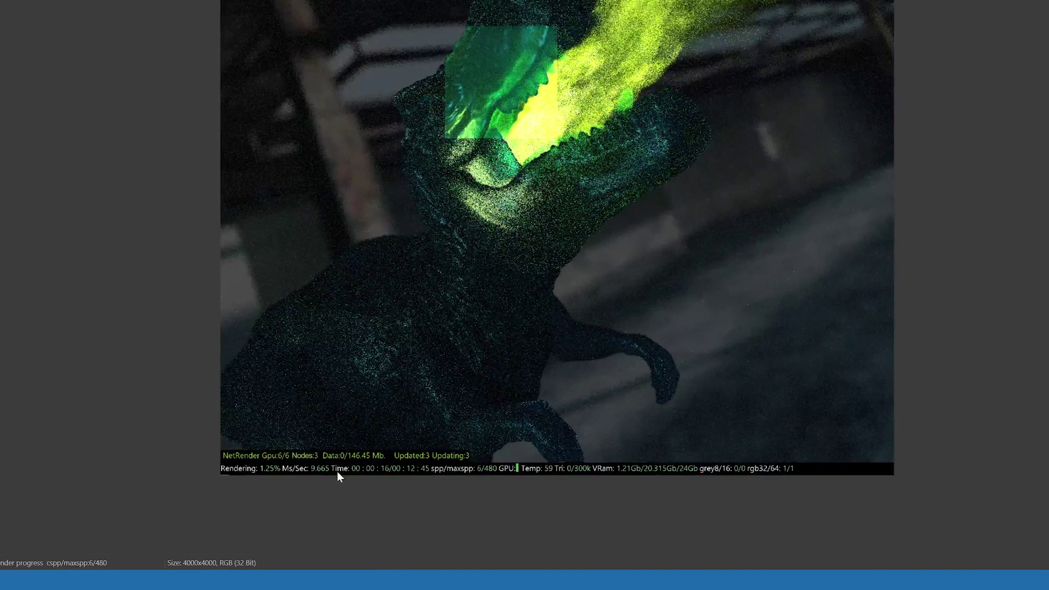